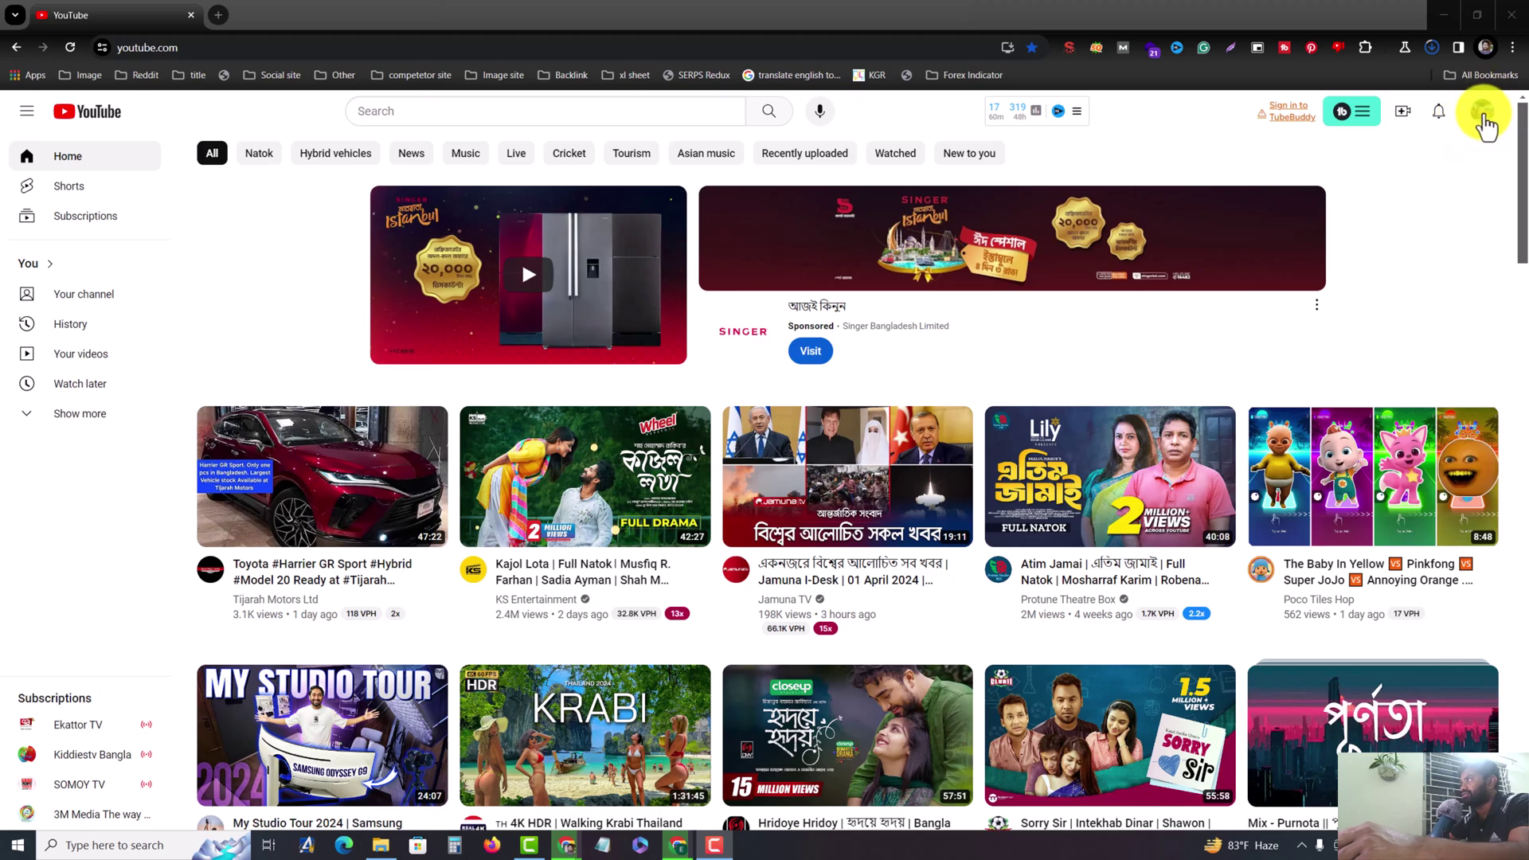
Step: Go from the YouTube profile avatar menu to the Google Account page
click(1483, 114)
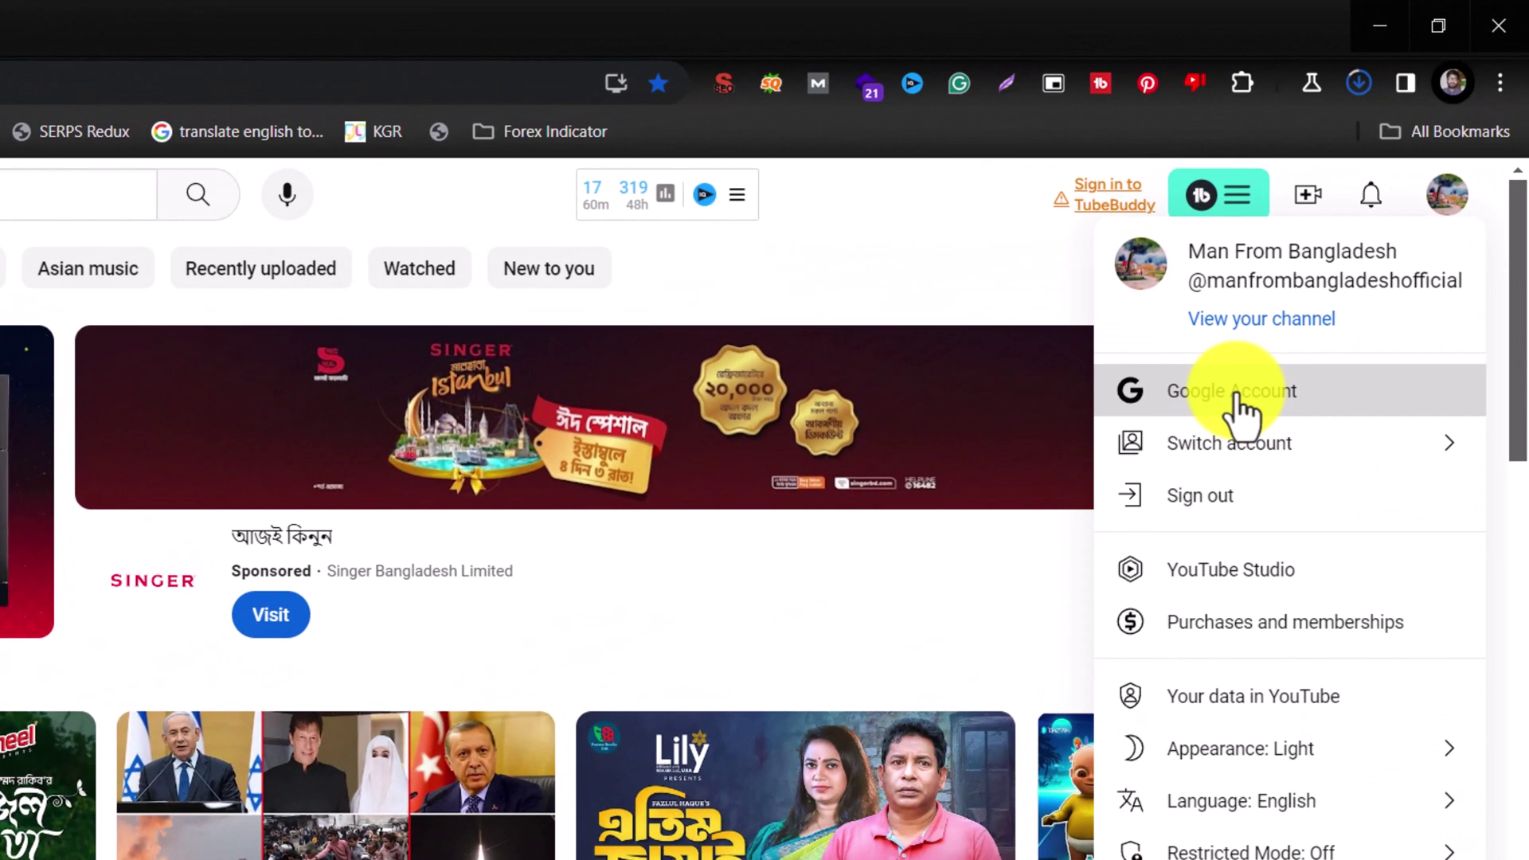
click(1362, 235)
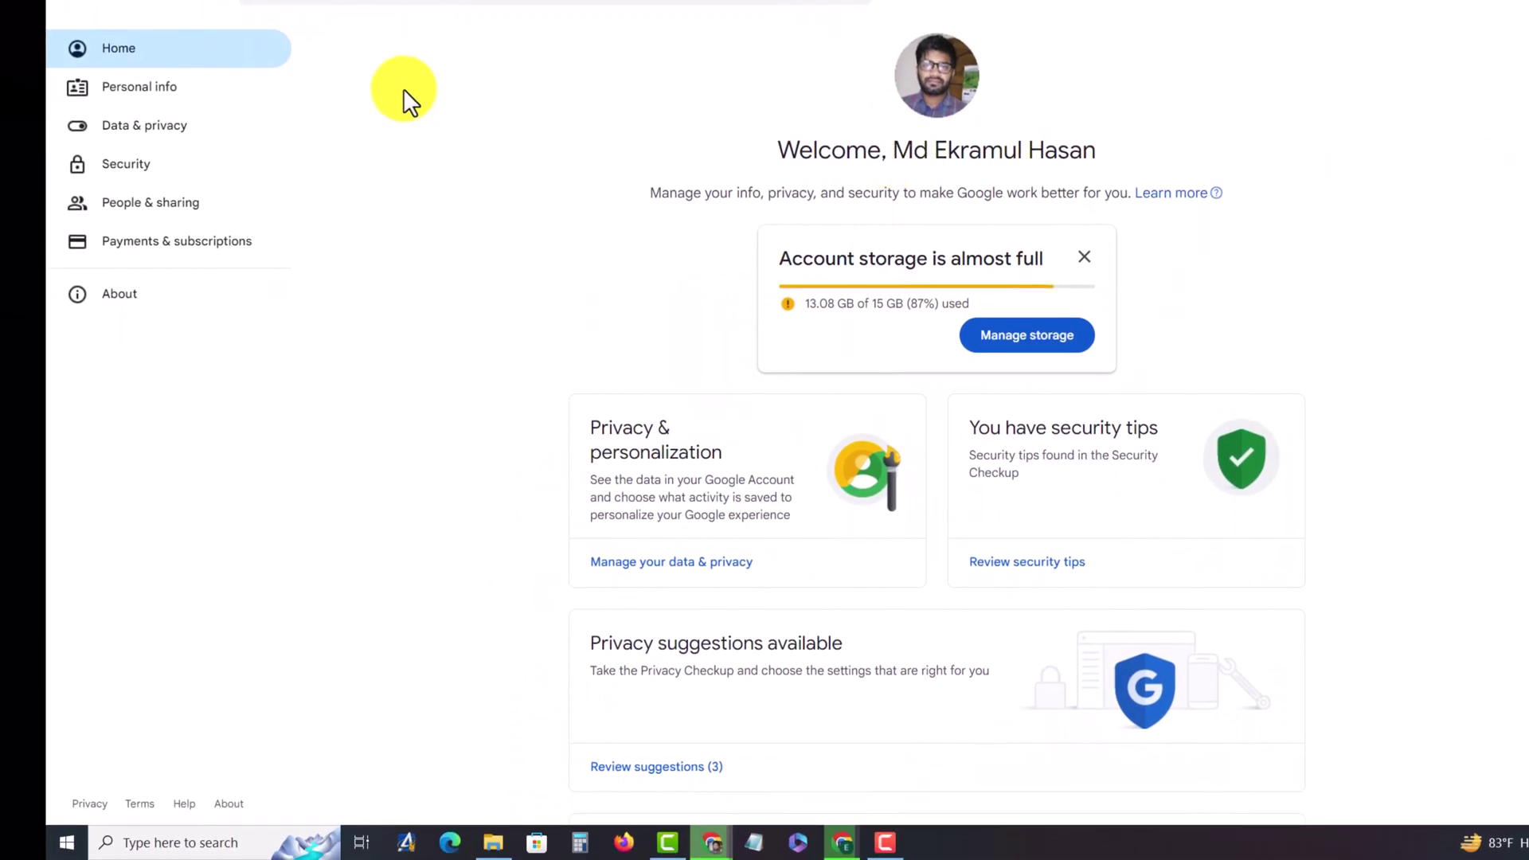
Step: Reach the YouTube History activity page via Data & privacy and Manage history
click(145, 142)
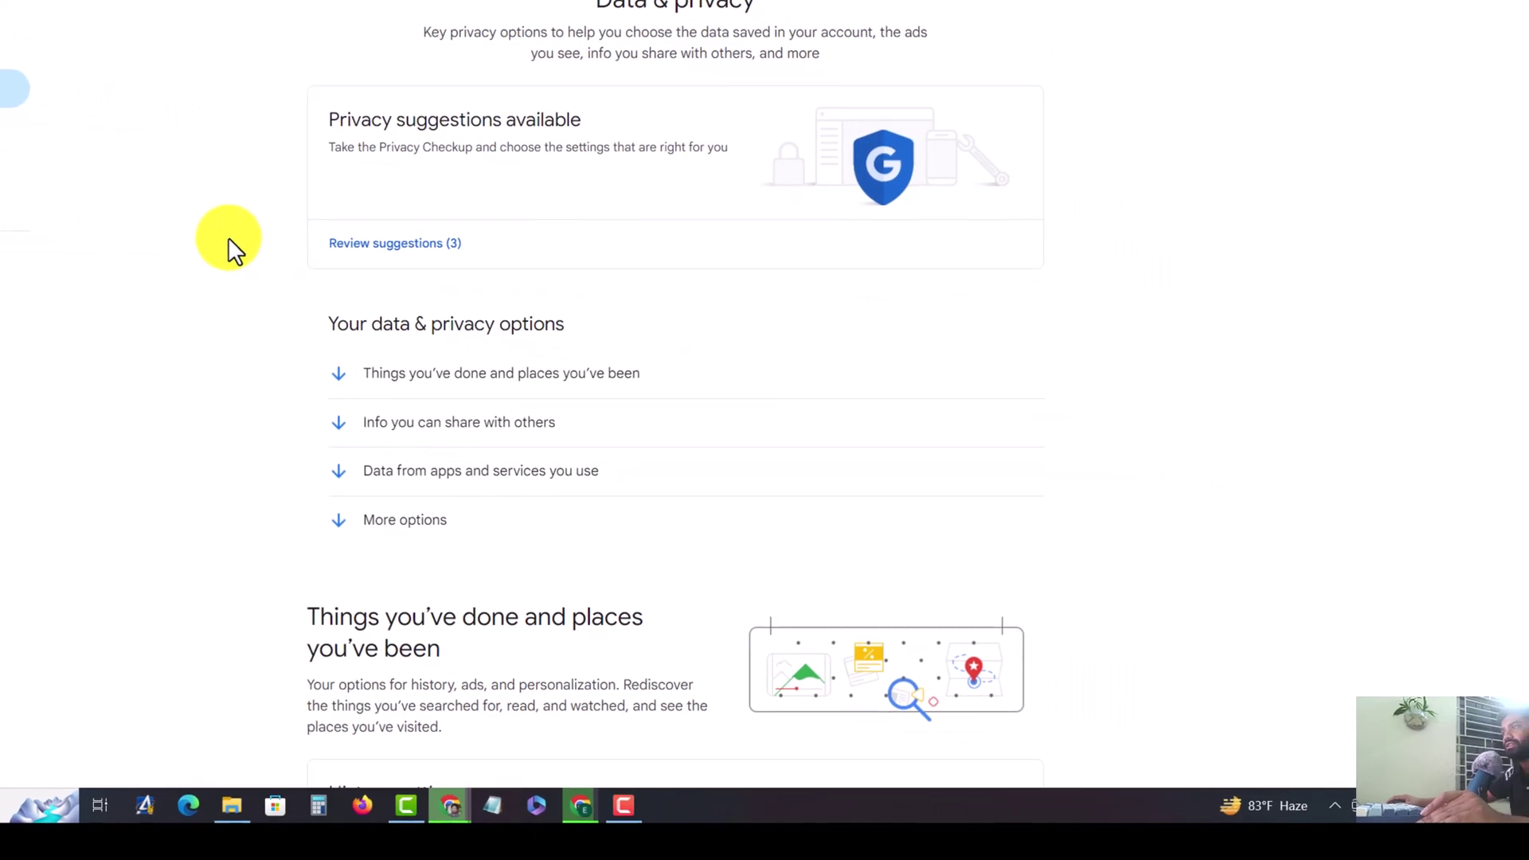
scroll(221, 239, down, 3)
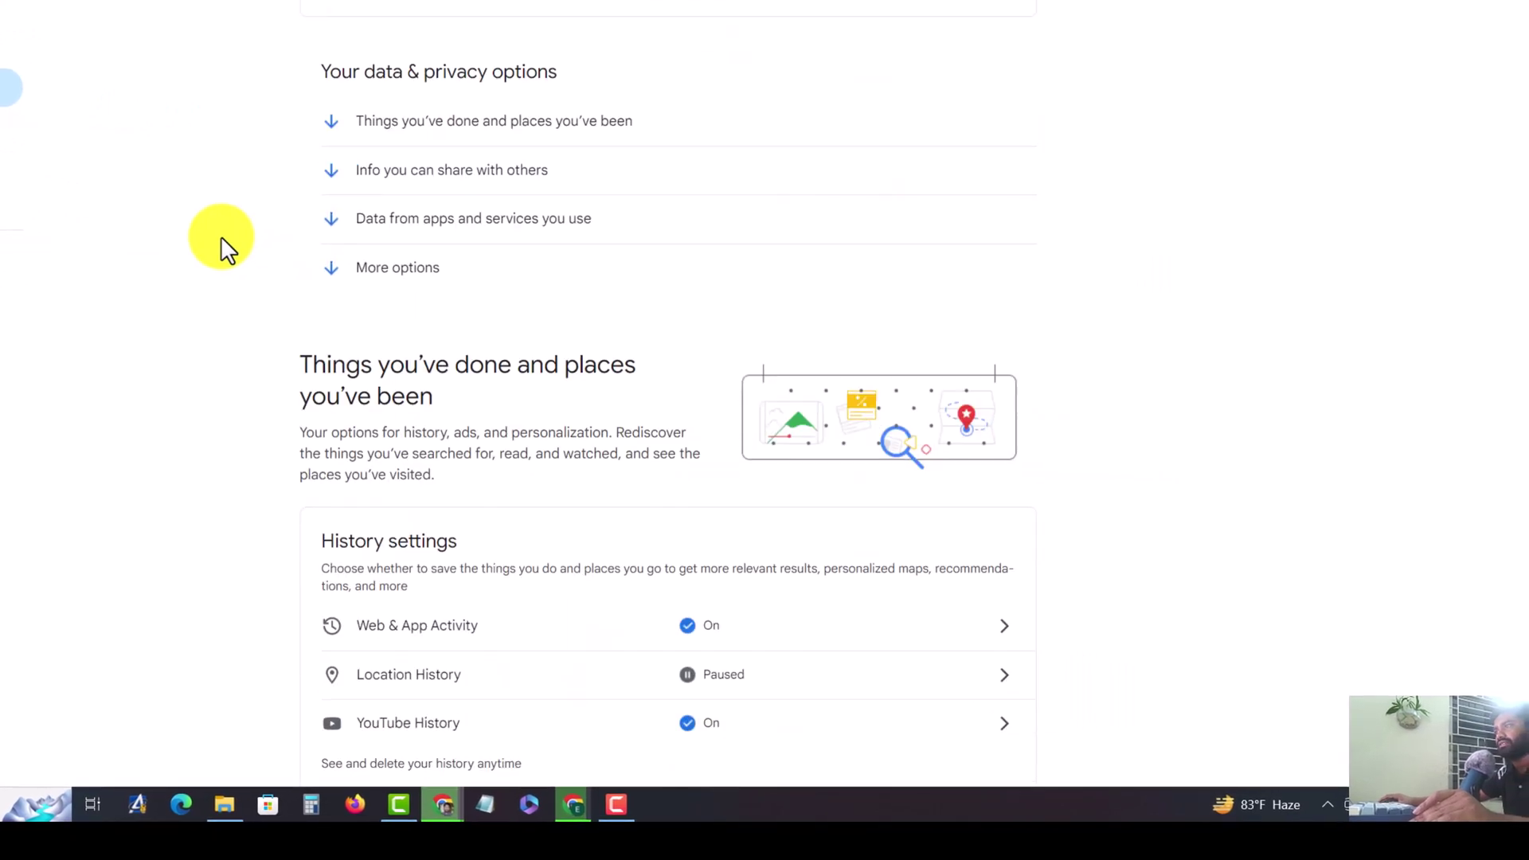
scroll(222, 240, down, 1)
scroll(221, 235, down, 1)
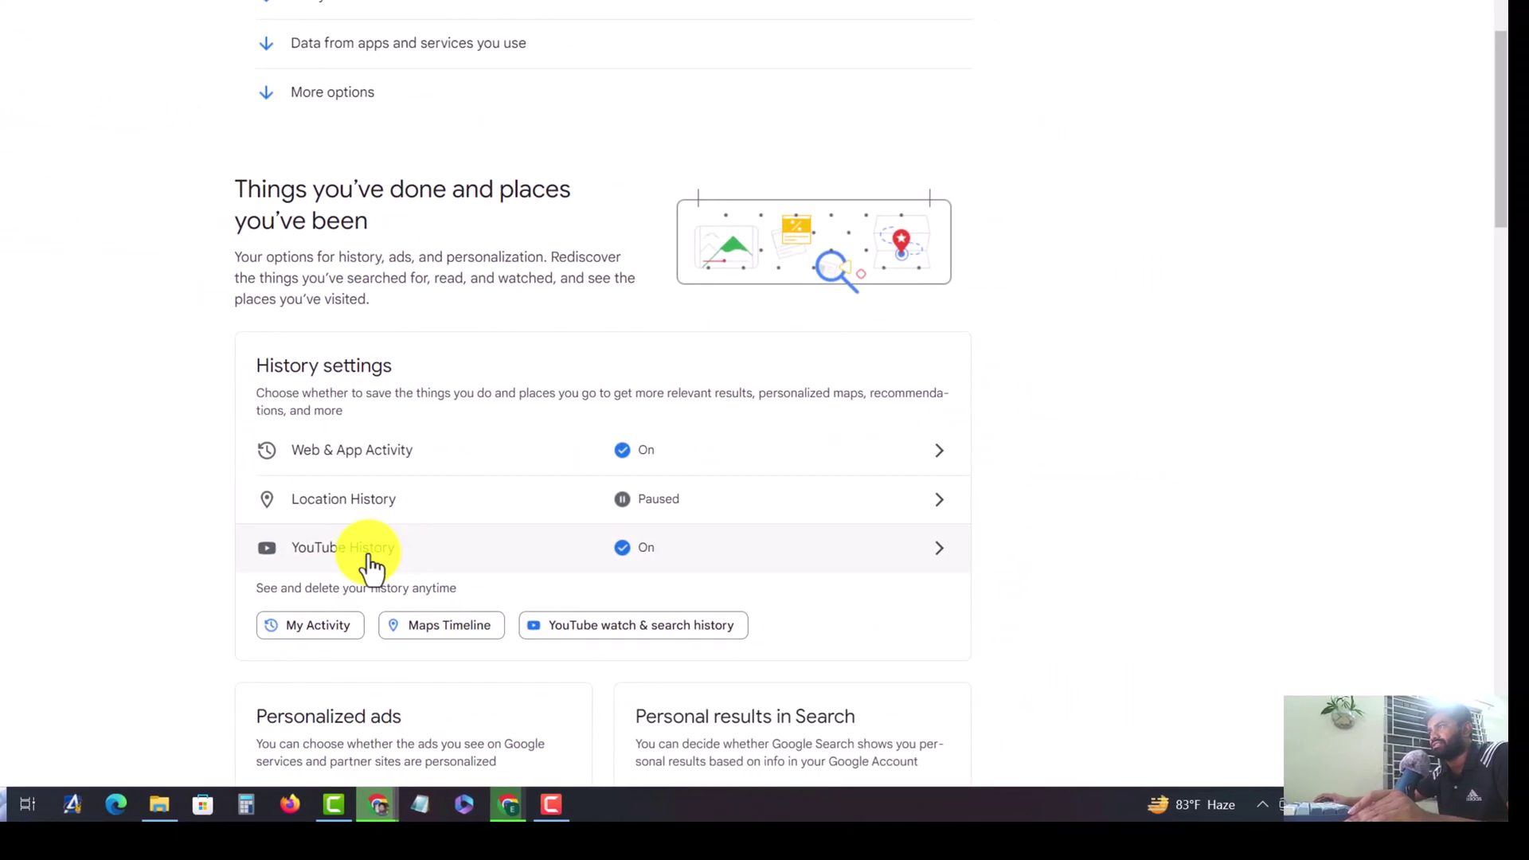
click(523, 548)
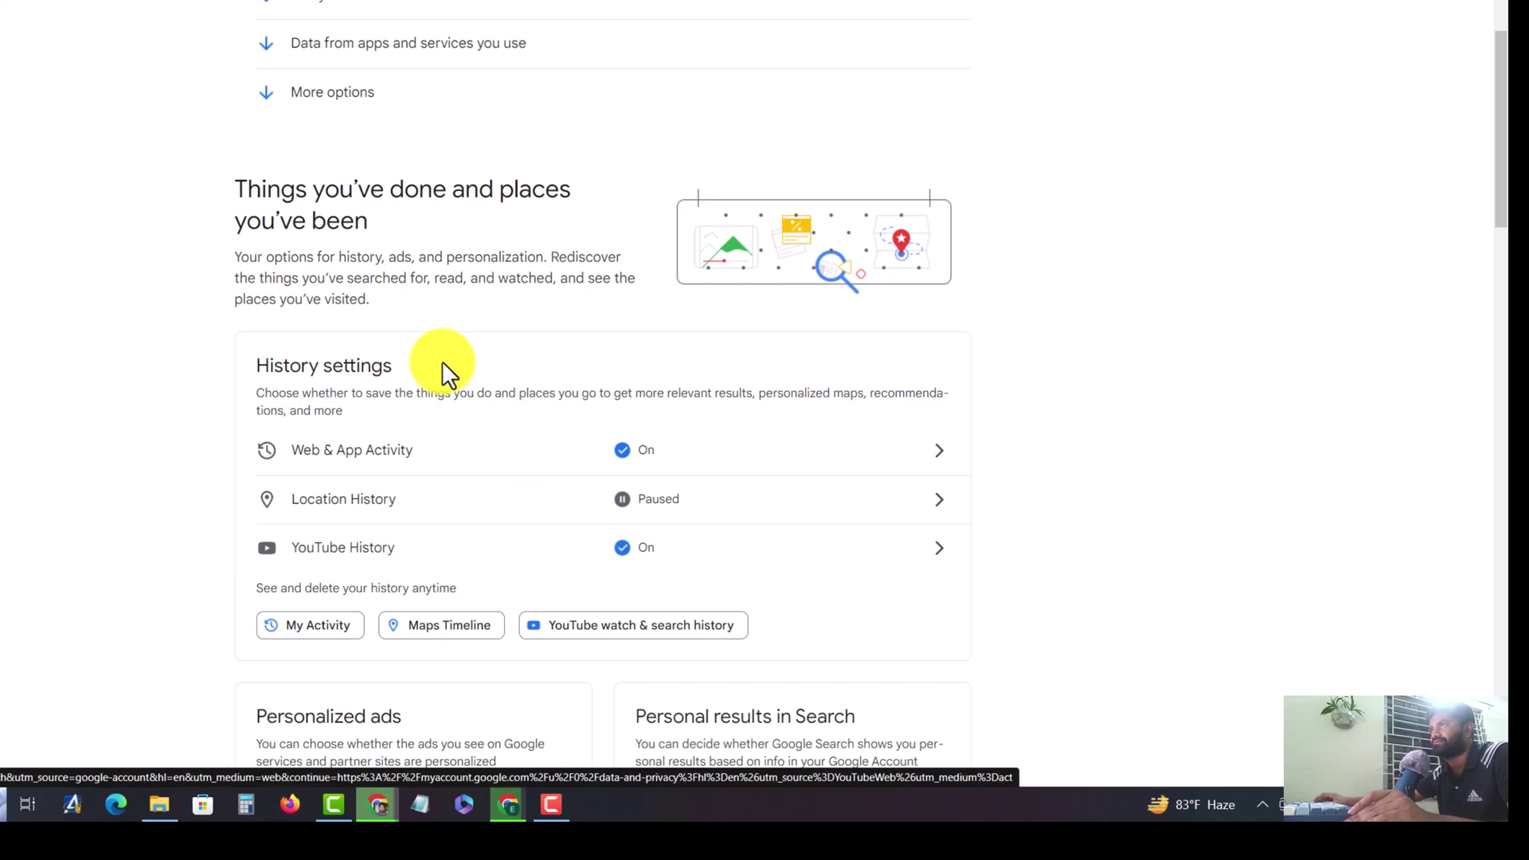
scroll(245, 348, down, 1)
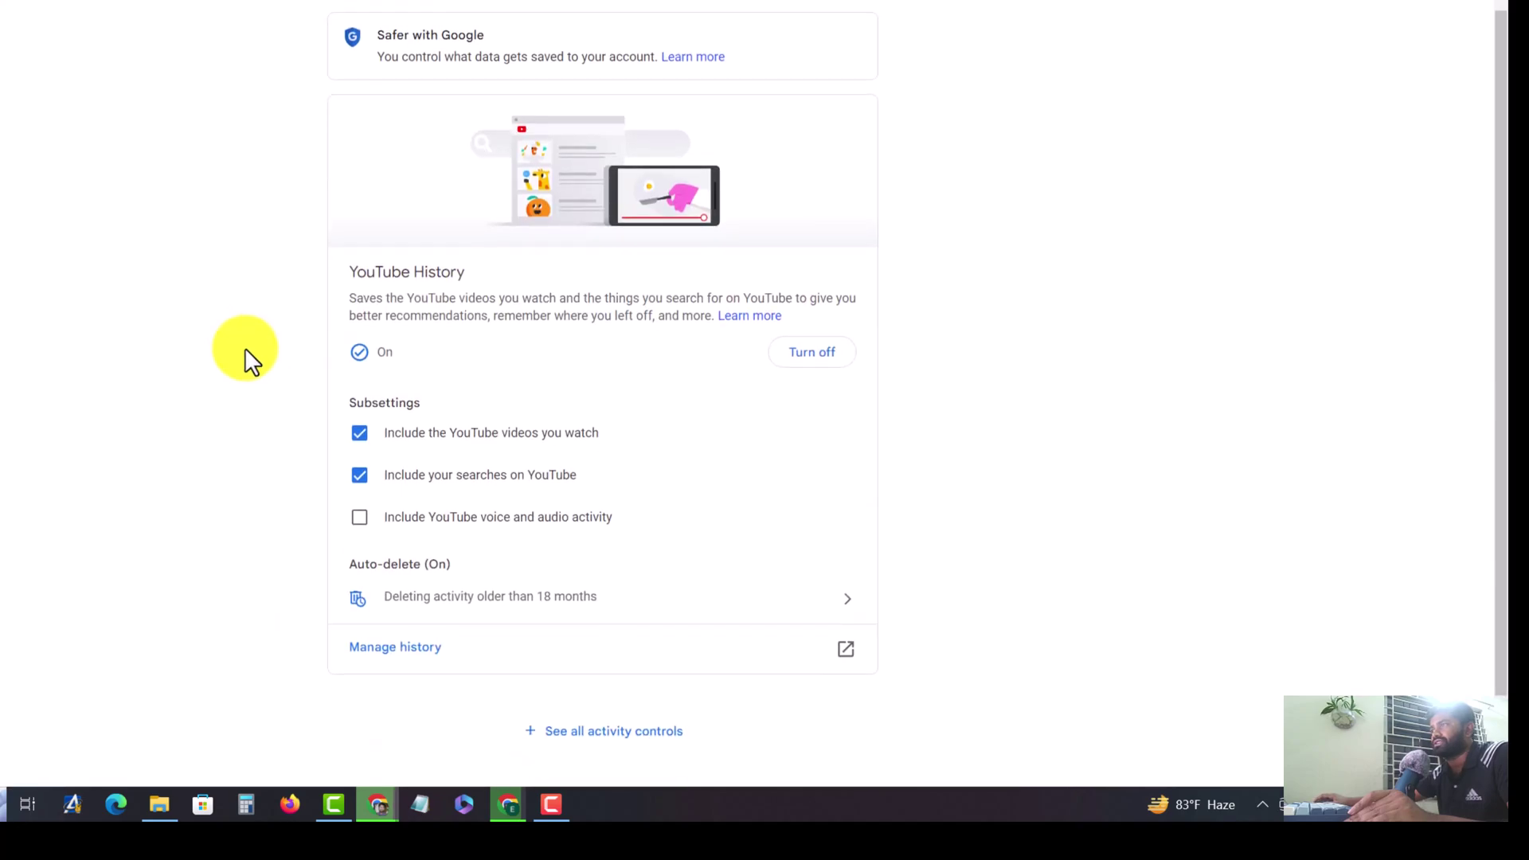
click(547, 657)
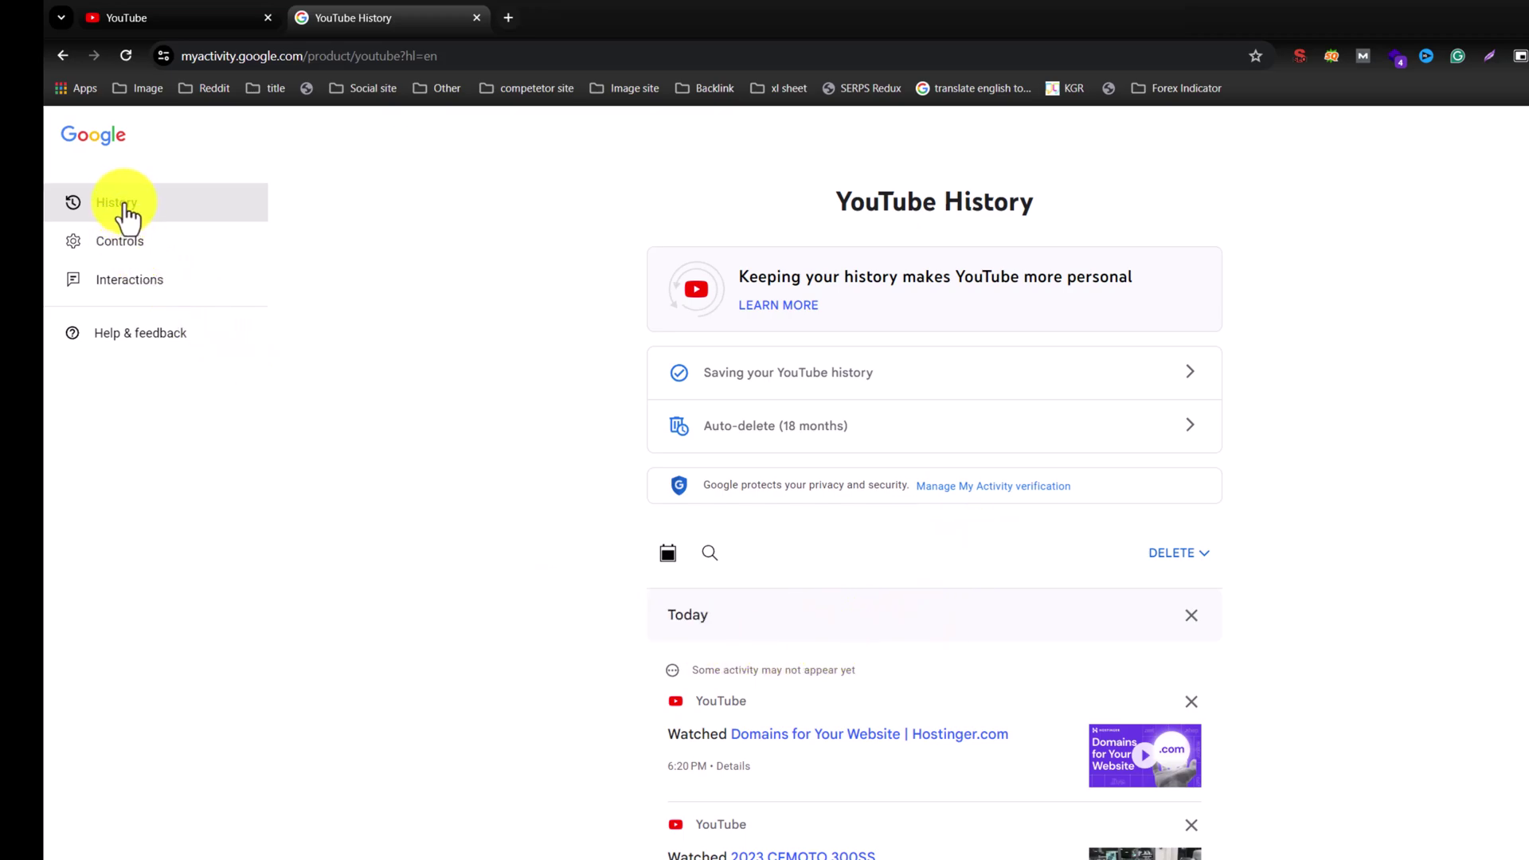
Step: Open Channel subscriptions from the Interactions section in My Activity
click(187, 287)
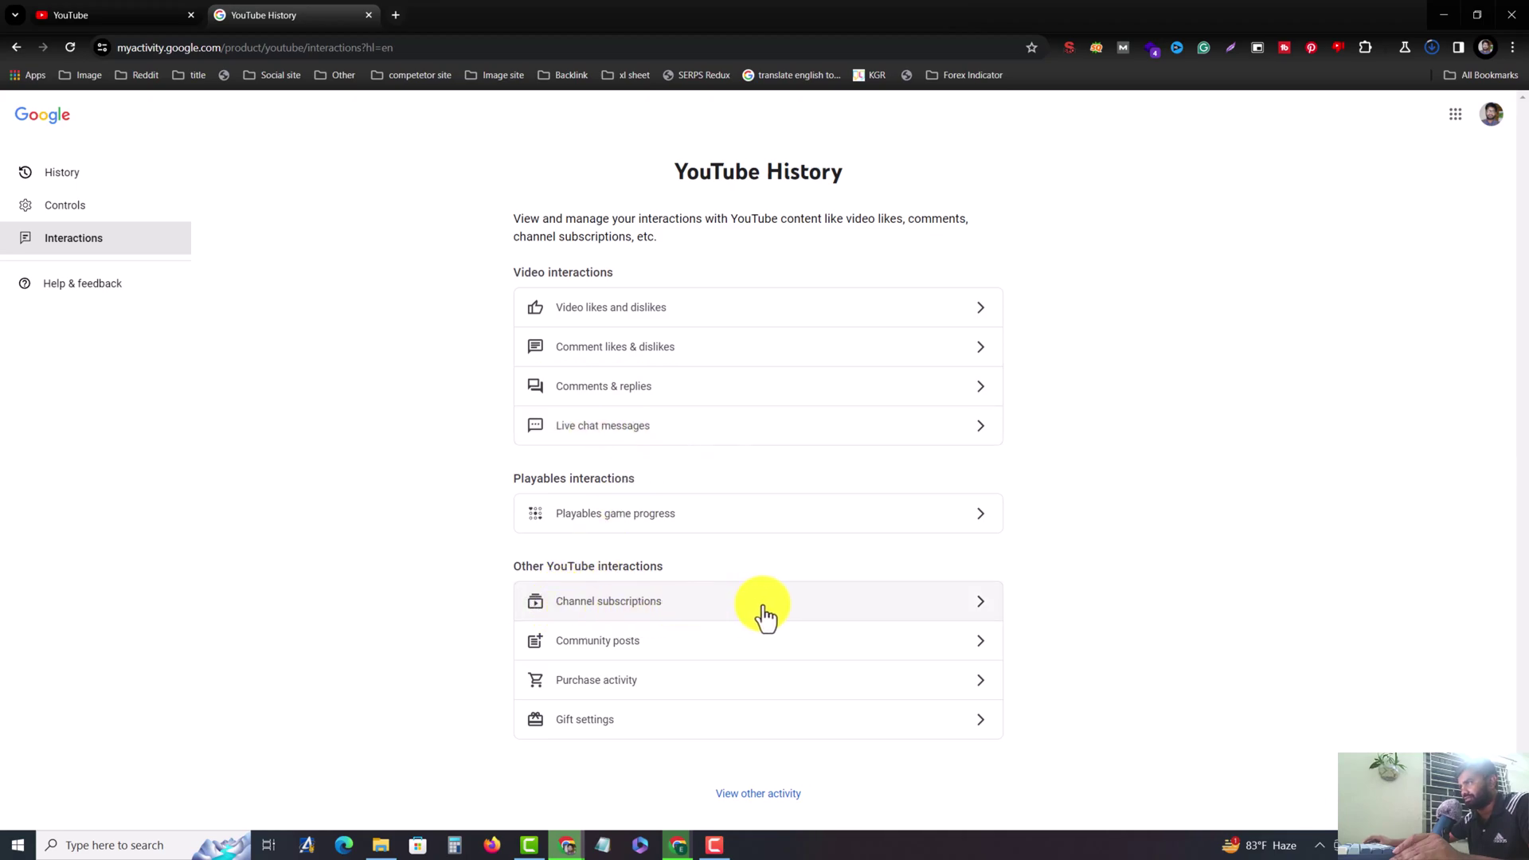
click(865, 616)
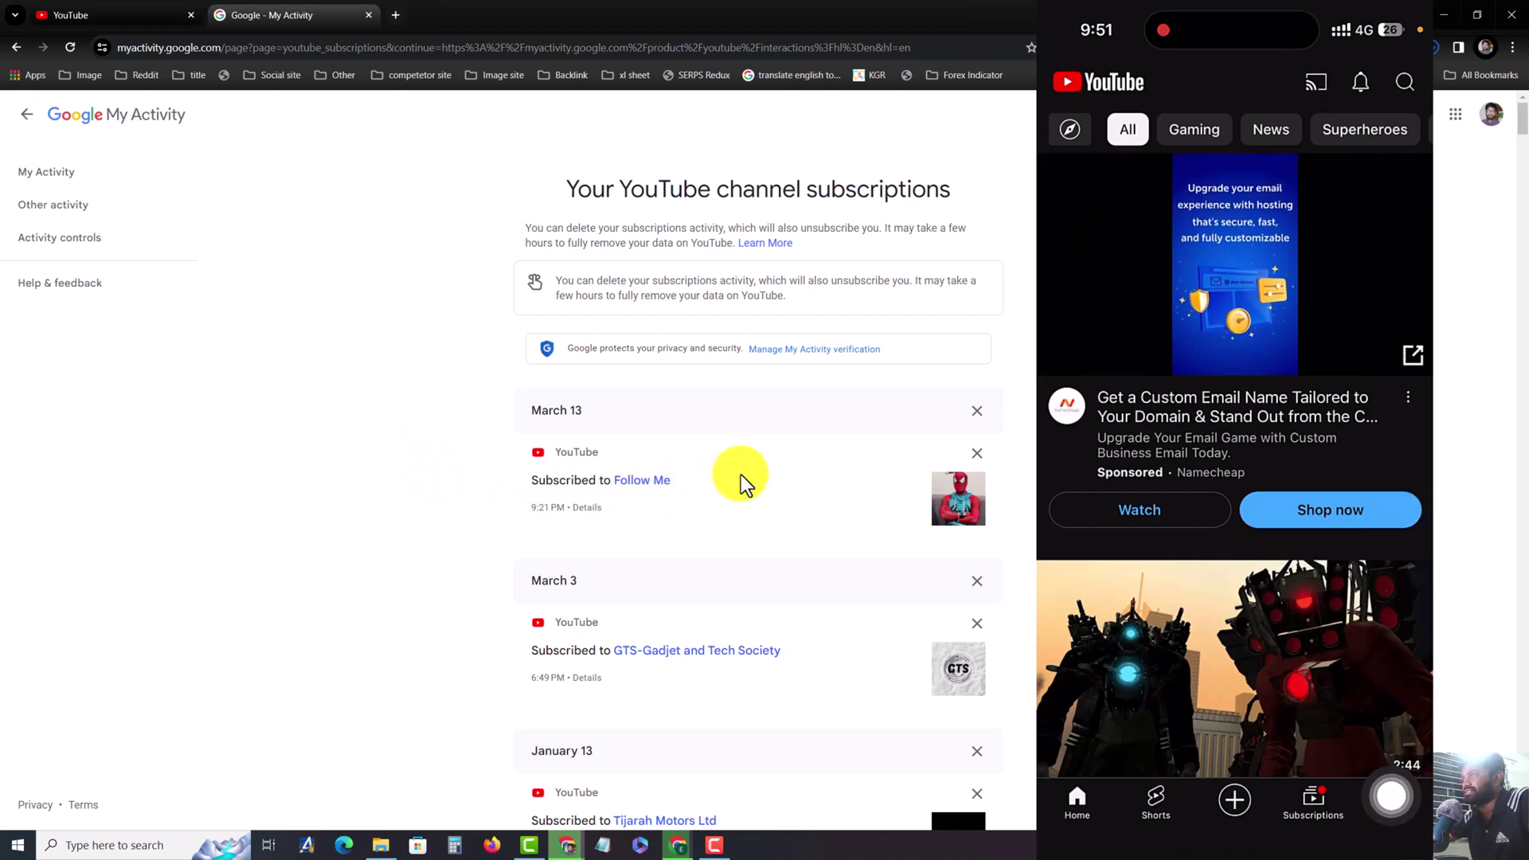
scroll(741, 474, down, 2)
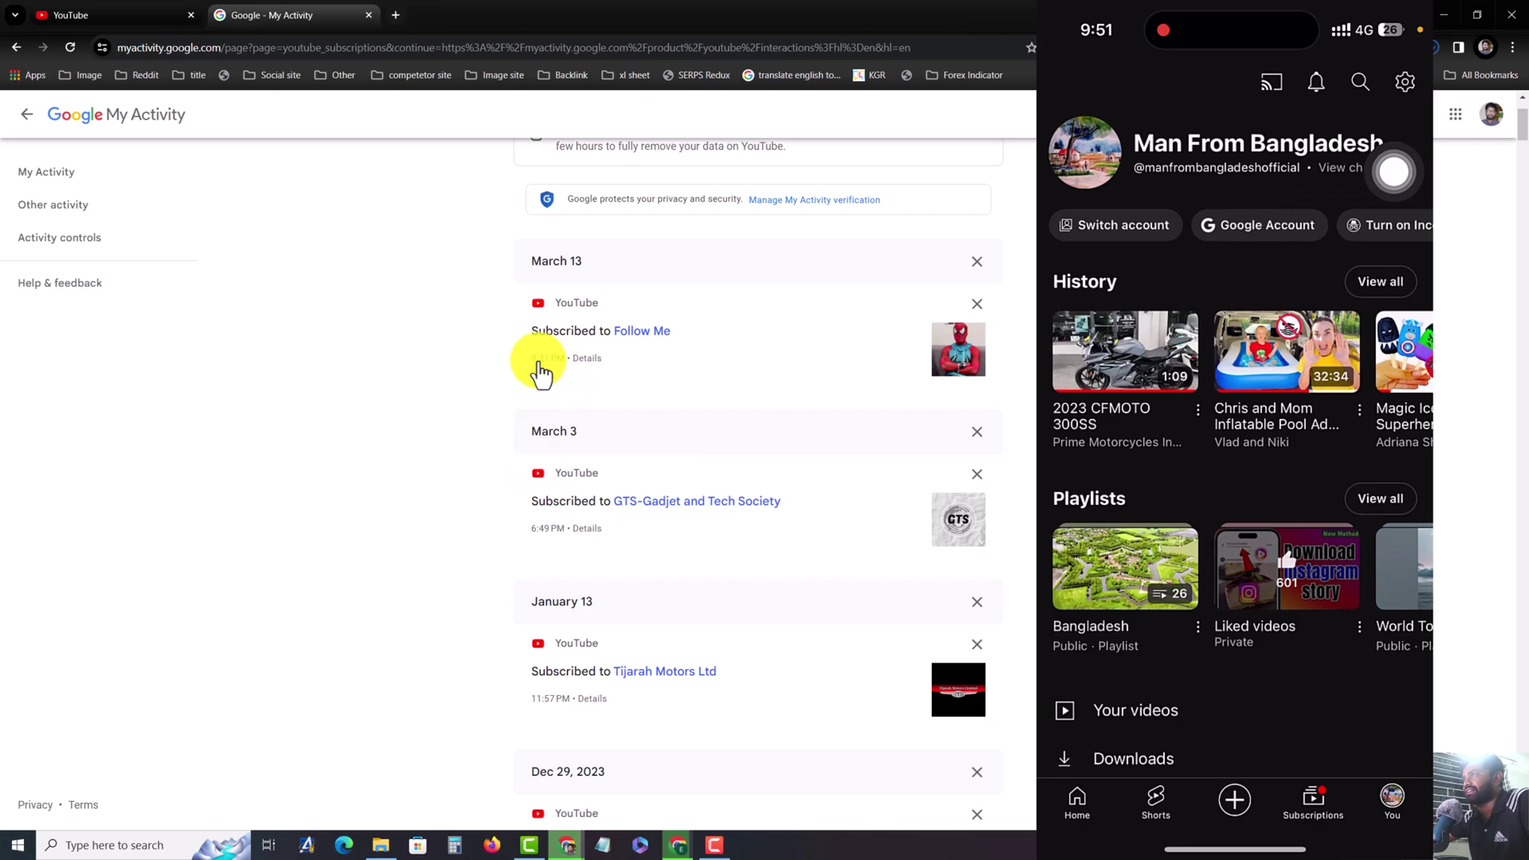
scroll(694, 513, down, 4)
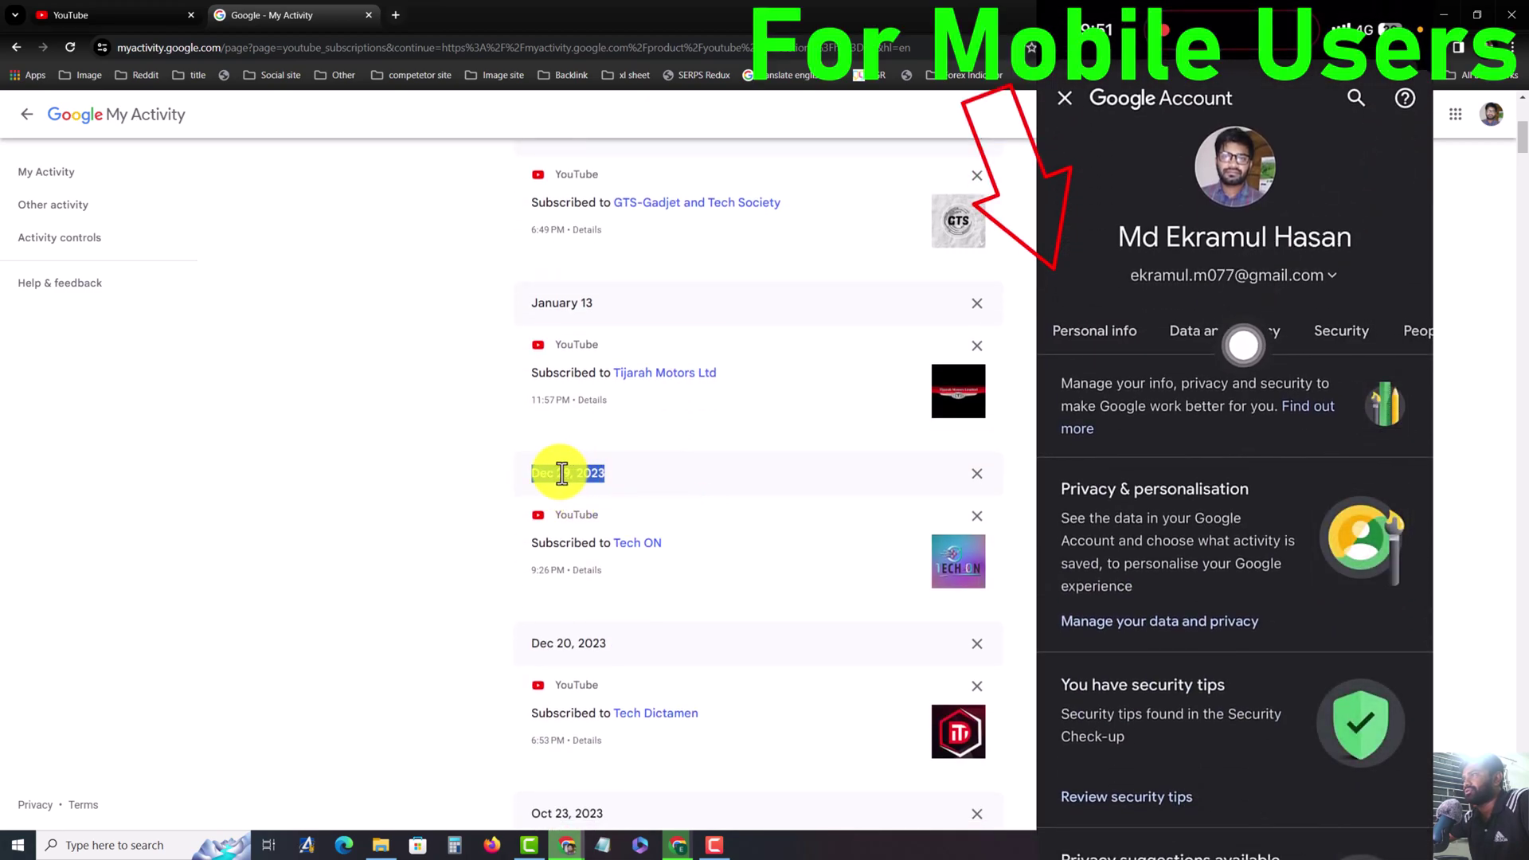
drag(580, 474, 606, 473)
scroll(606, 474, down, 2)
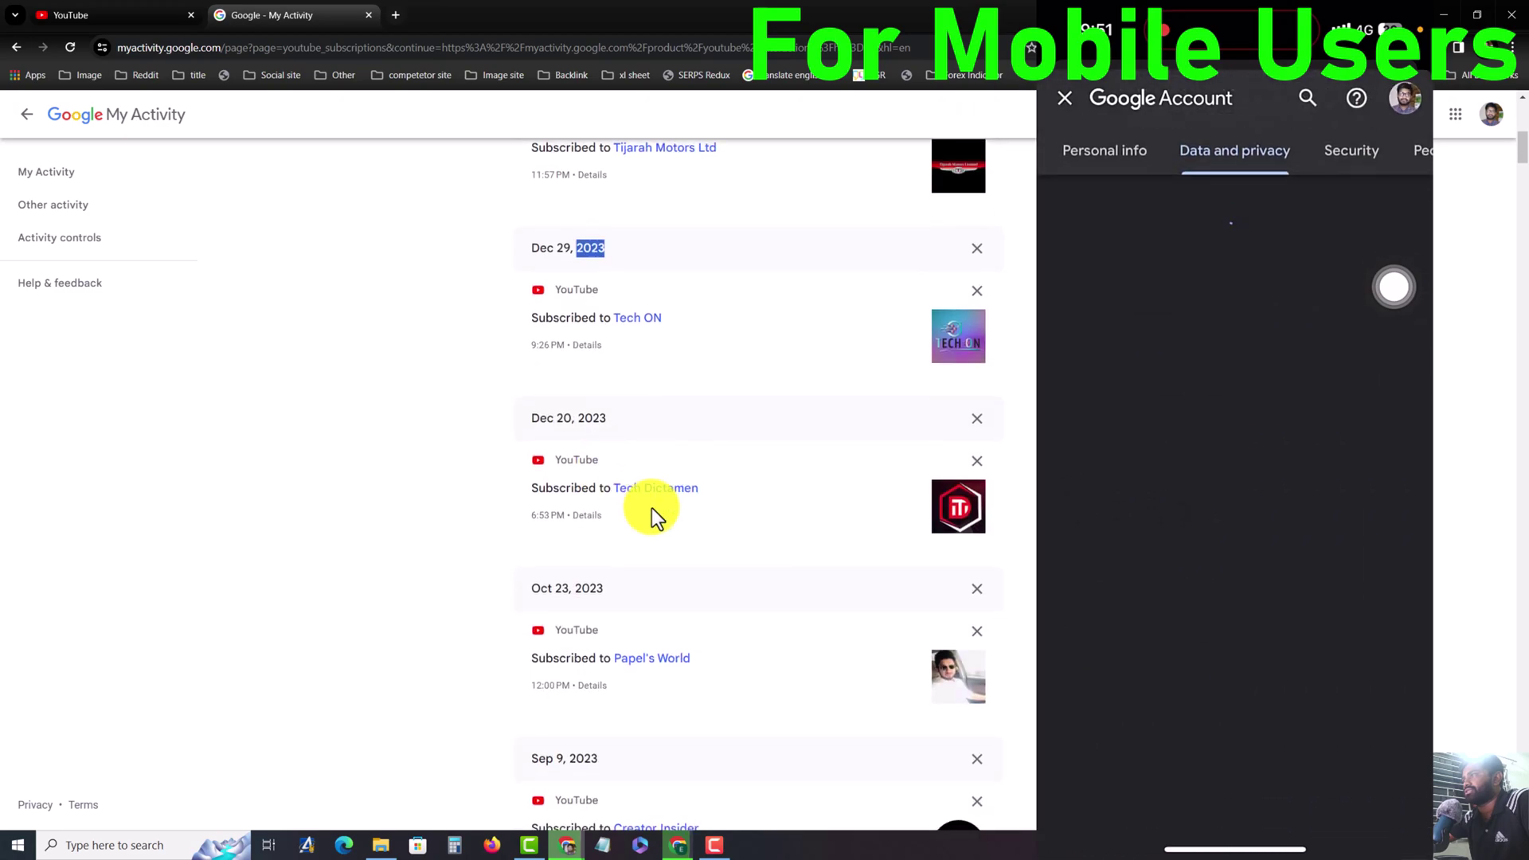
scroll(652, 509, down, 2)
scroll(659, 539, down, 2)
scroll(663, 532, down, 2)
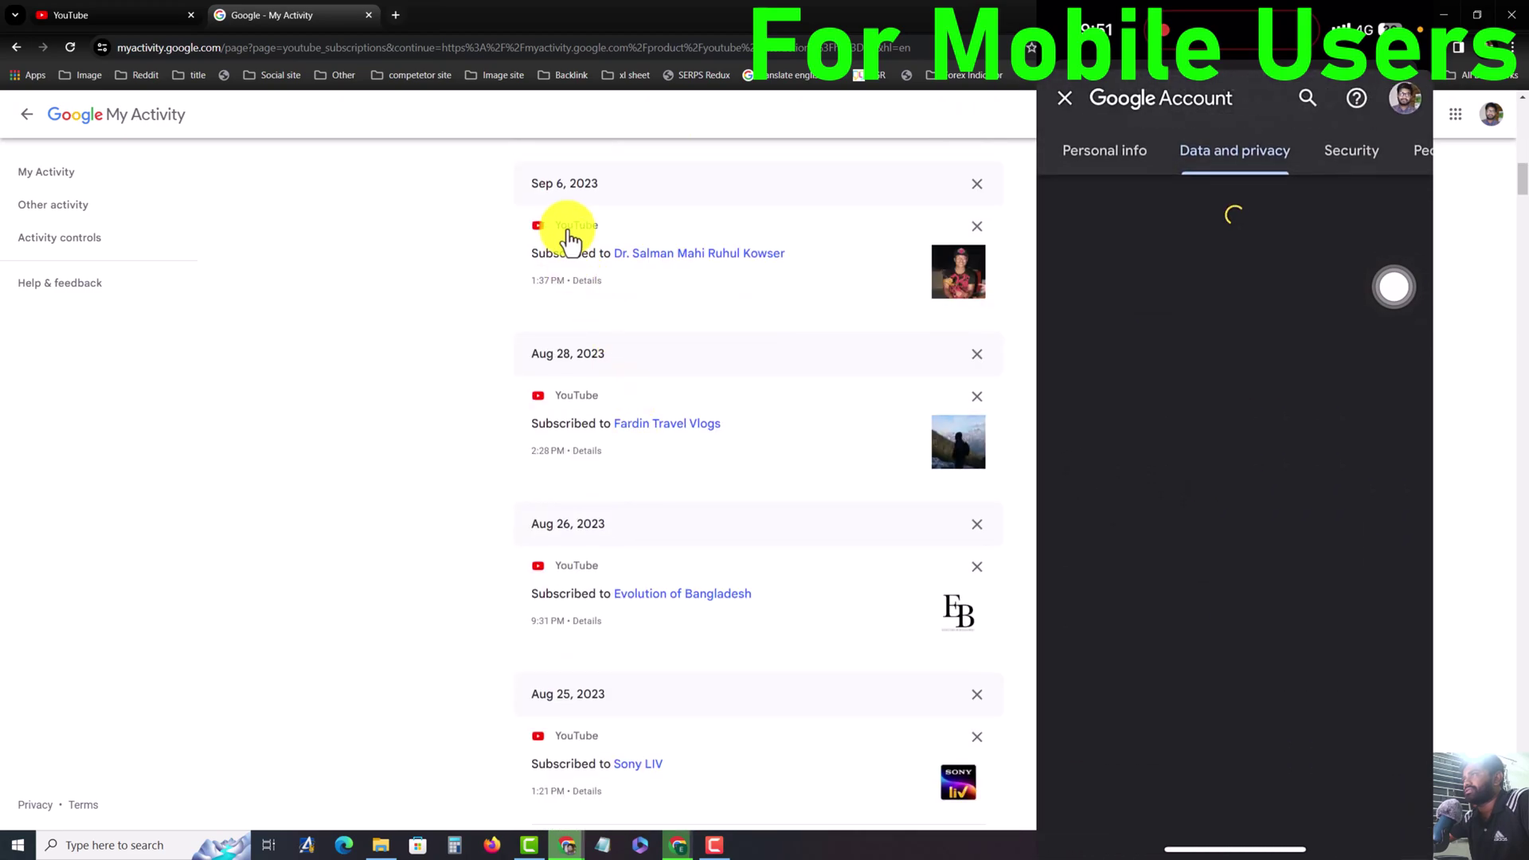
drag(537, 181, 590, 181)
double_click(583, 182)
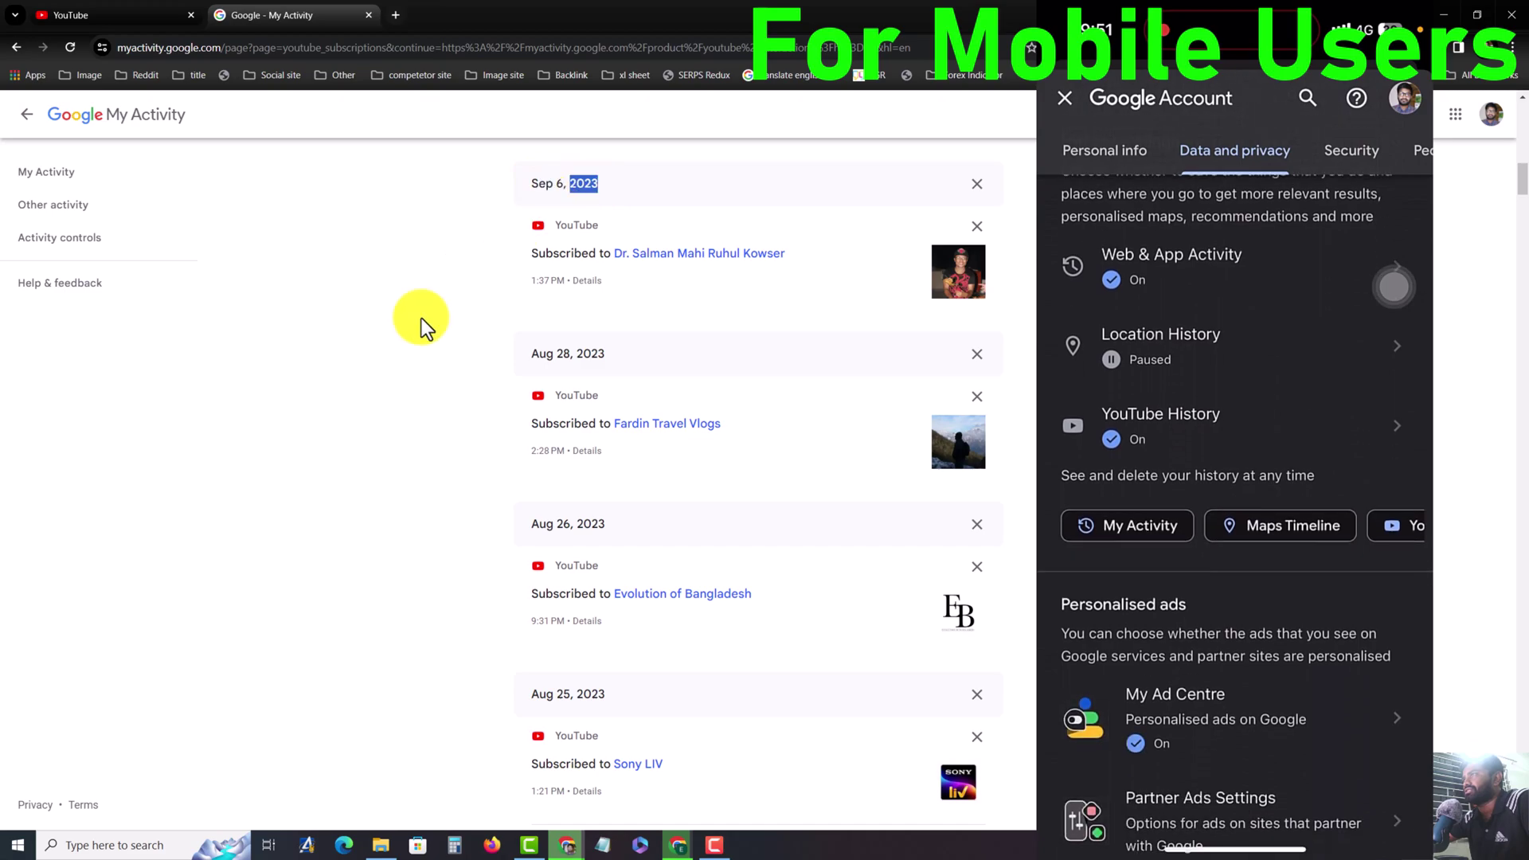
scroll(425, 466, up, 5)
scroll(426, 467, up, 5)
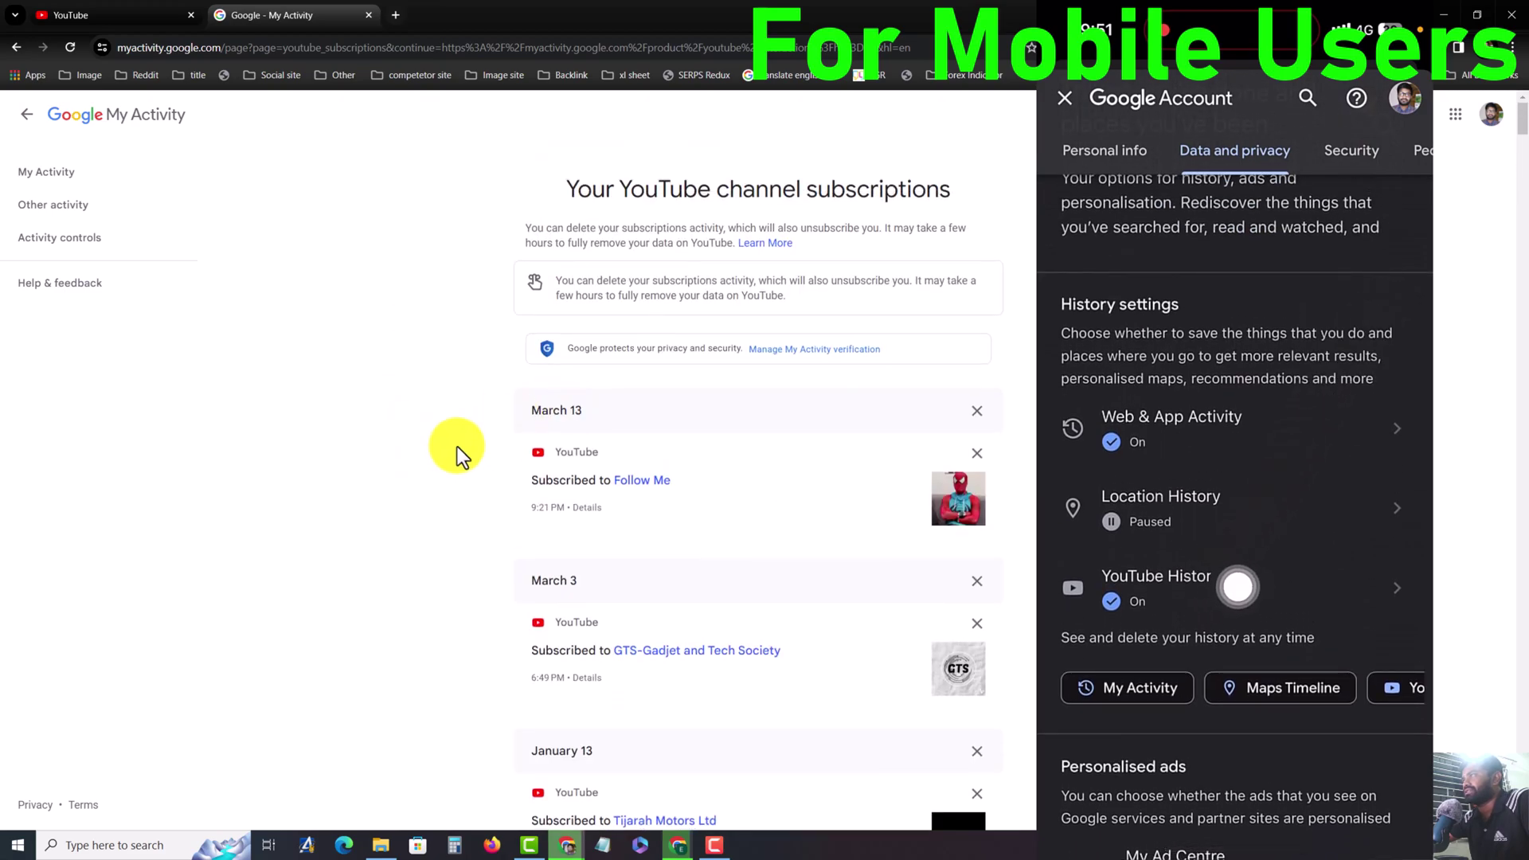
scroll(425, 447, down, 1)
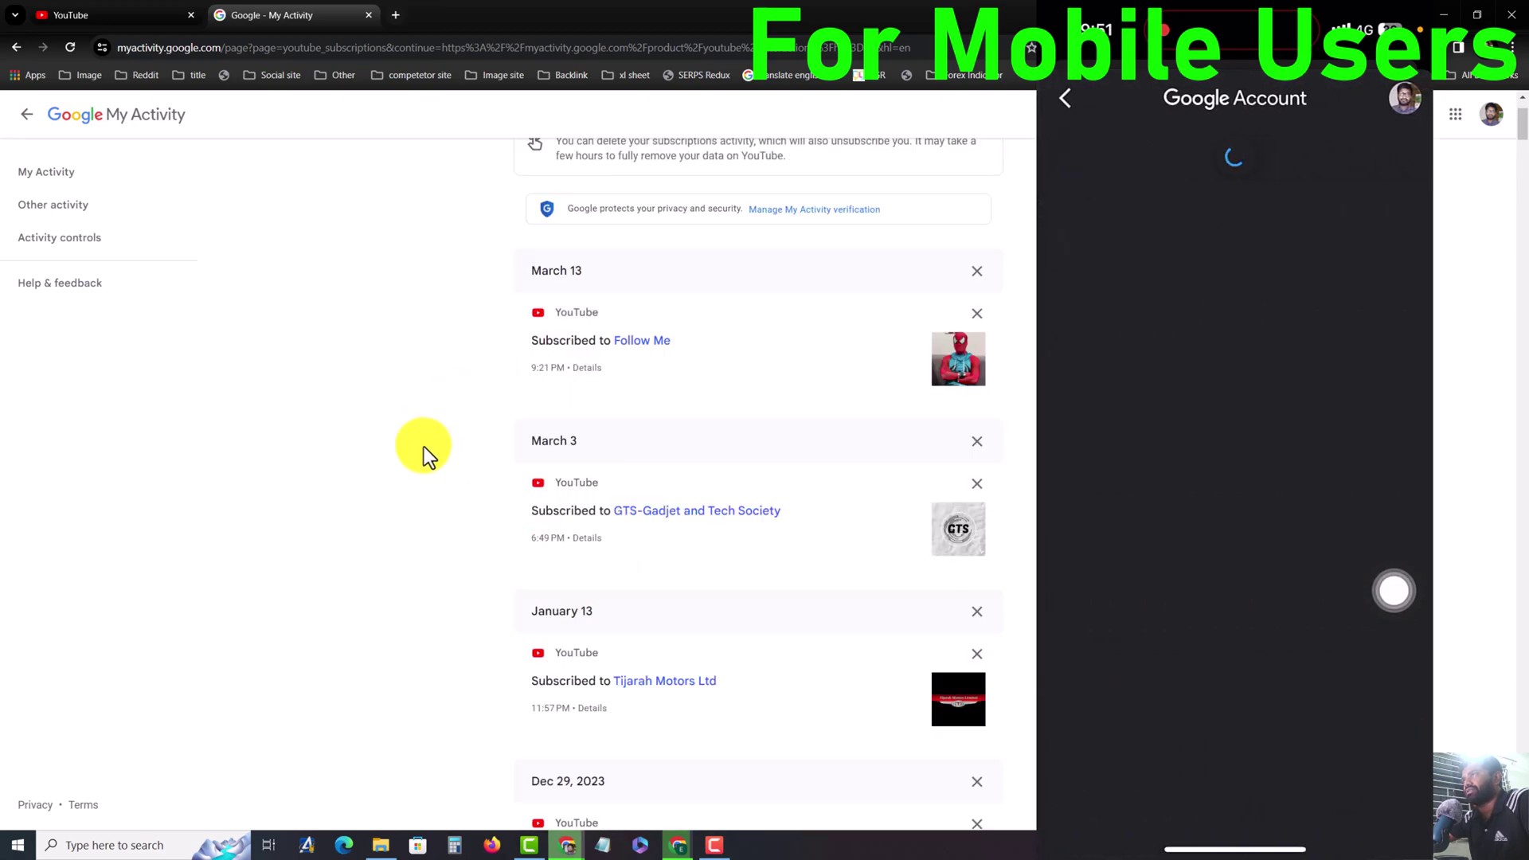
scroll(455, 479, down, 5)
scroll(456, 479, down, 5)
scroll(459, 489, down, 4)
scroll(465, 516, down, 4)
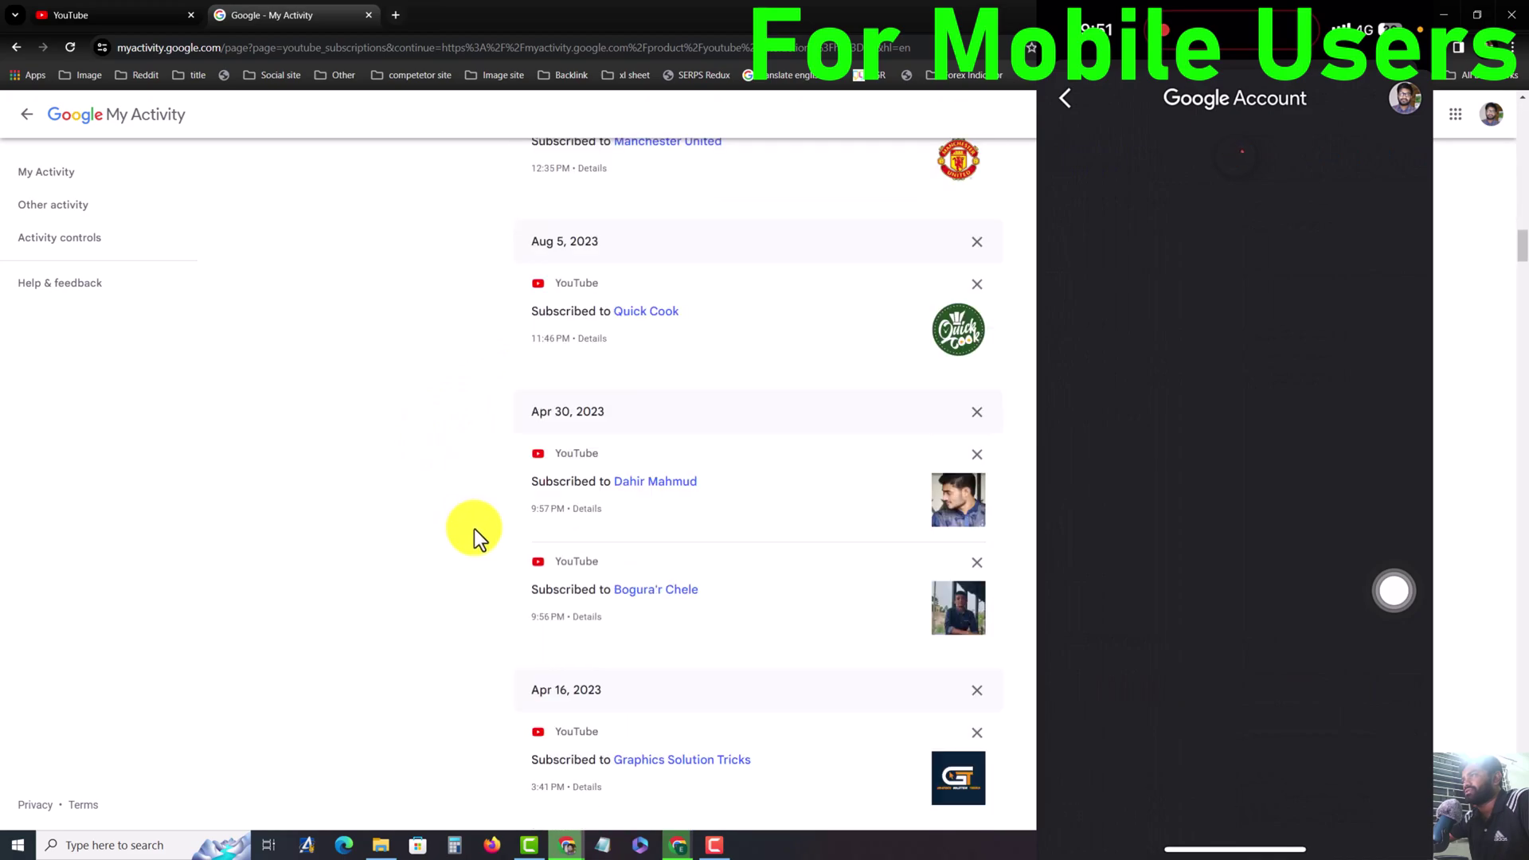
scroll(475, 529, down, 2)
middle_click(464, 609)
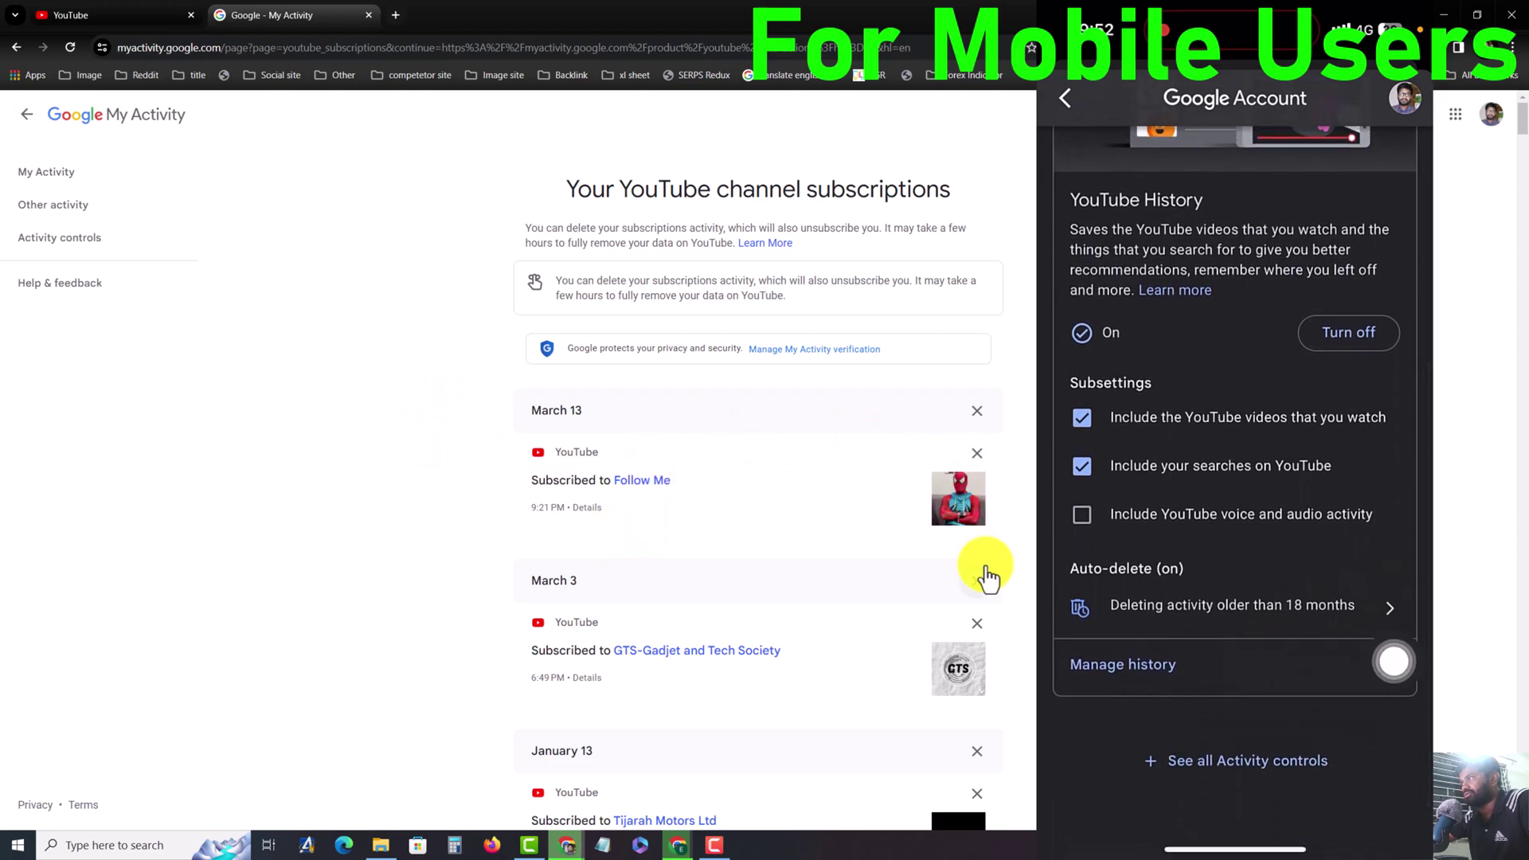
Step: Delete the March 13 Follow Me channel subscription entry
click(977, 453)
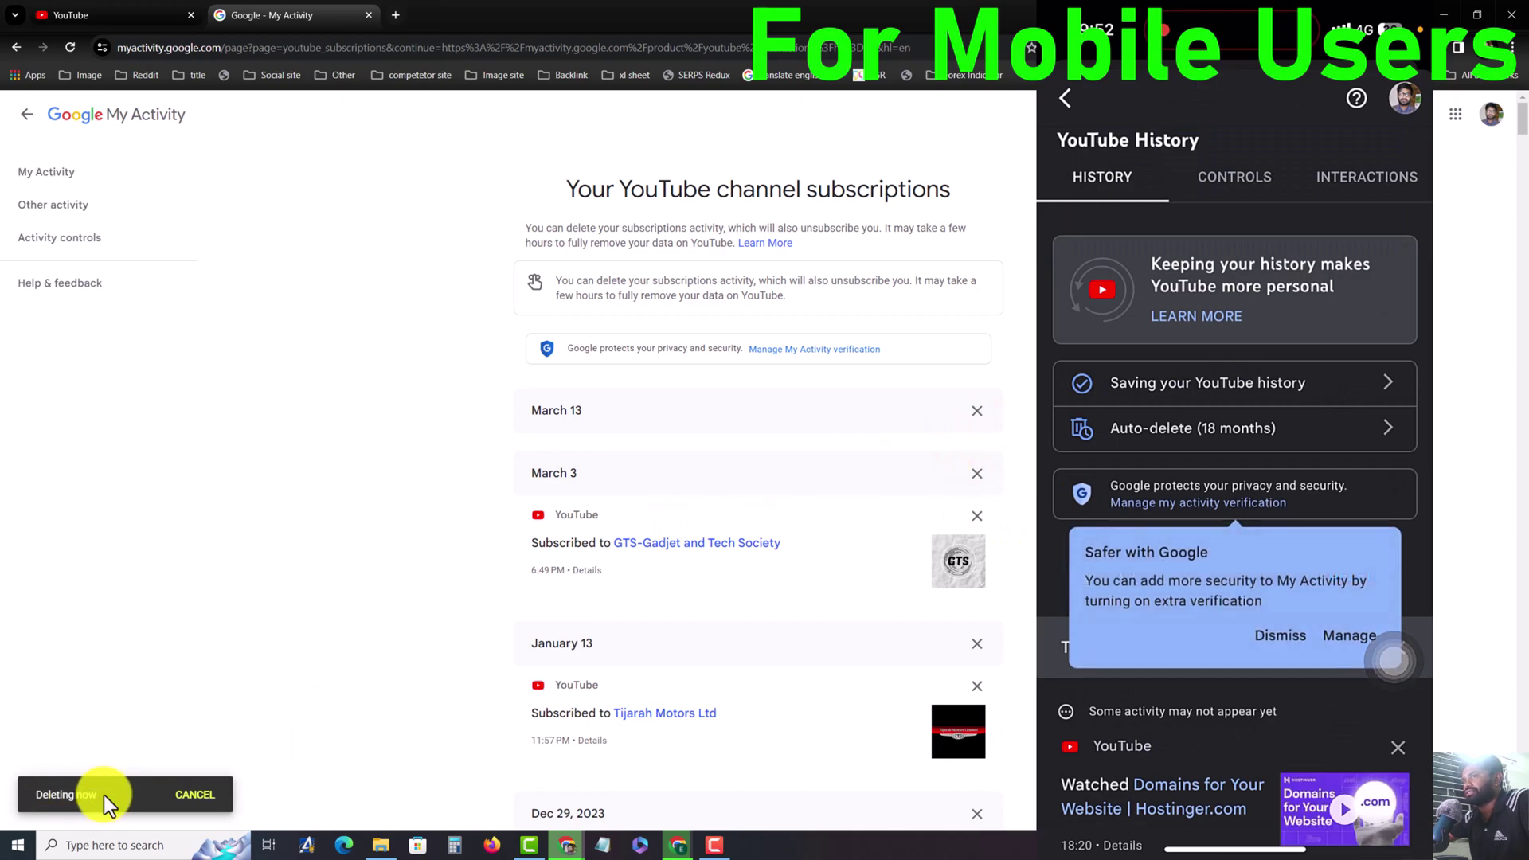
scroll(799, 553, down, 2)
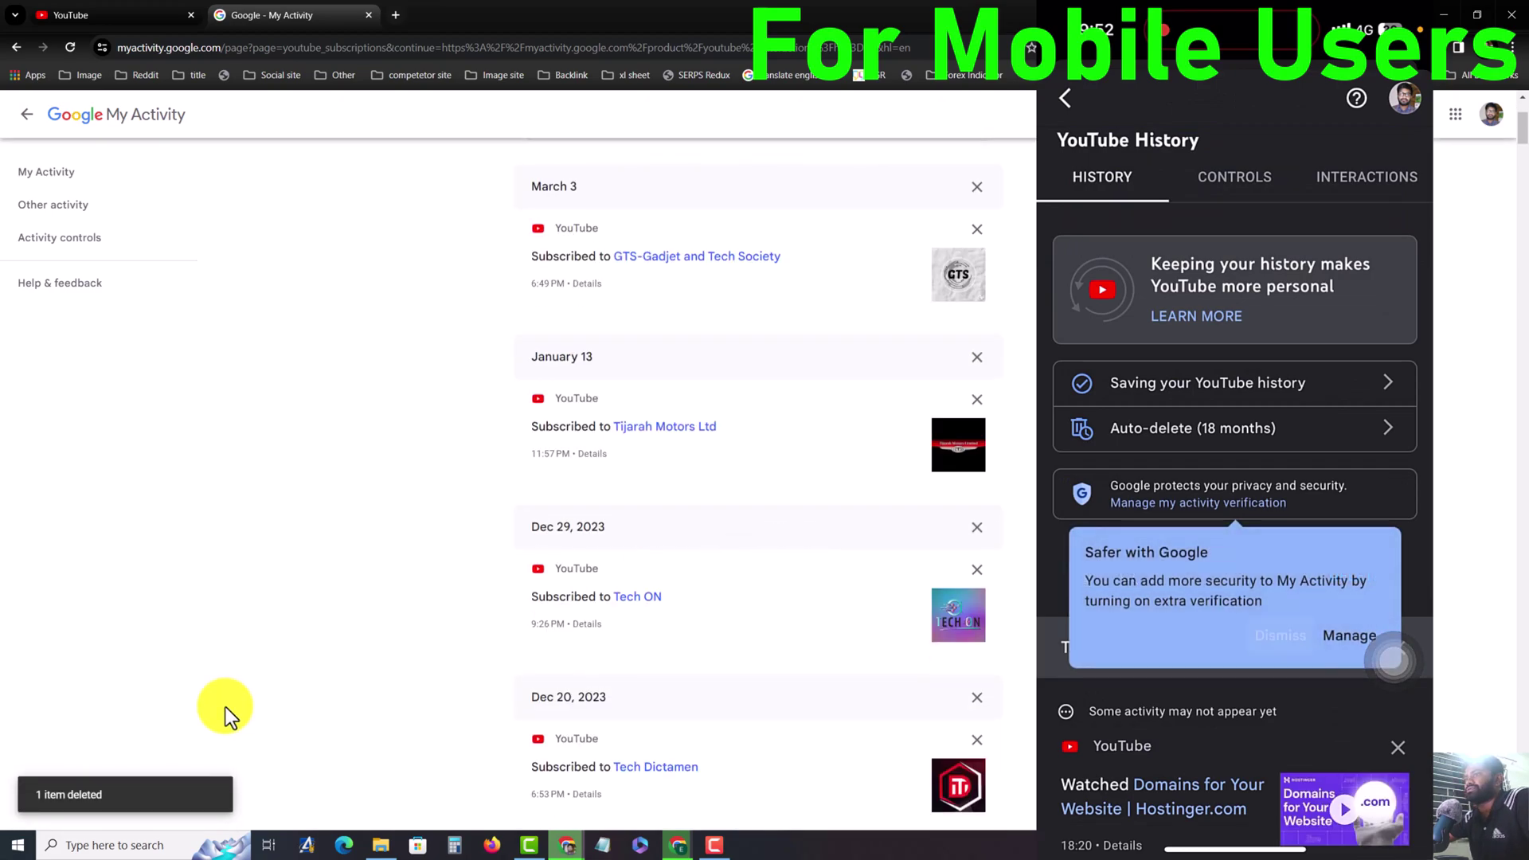
scroll(802, 475, up, 2)
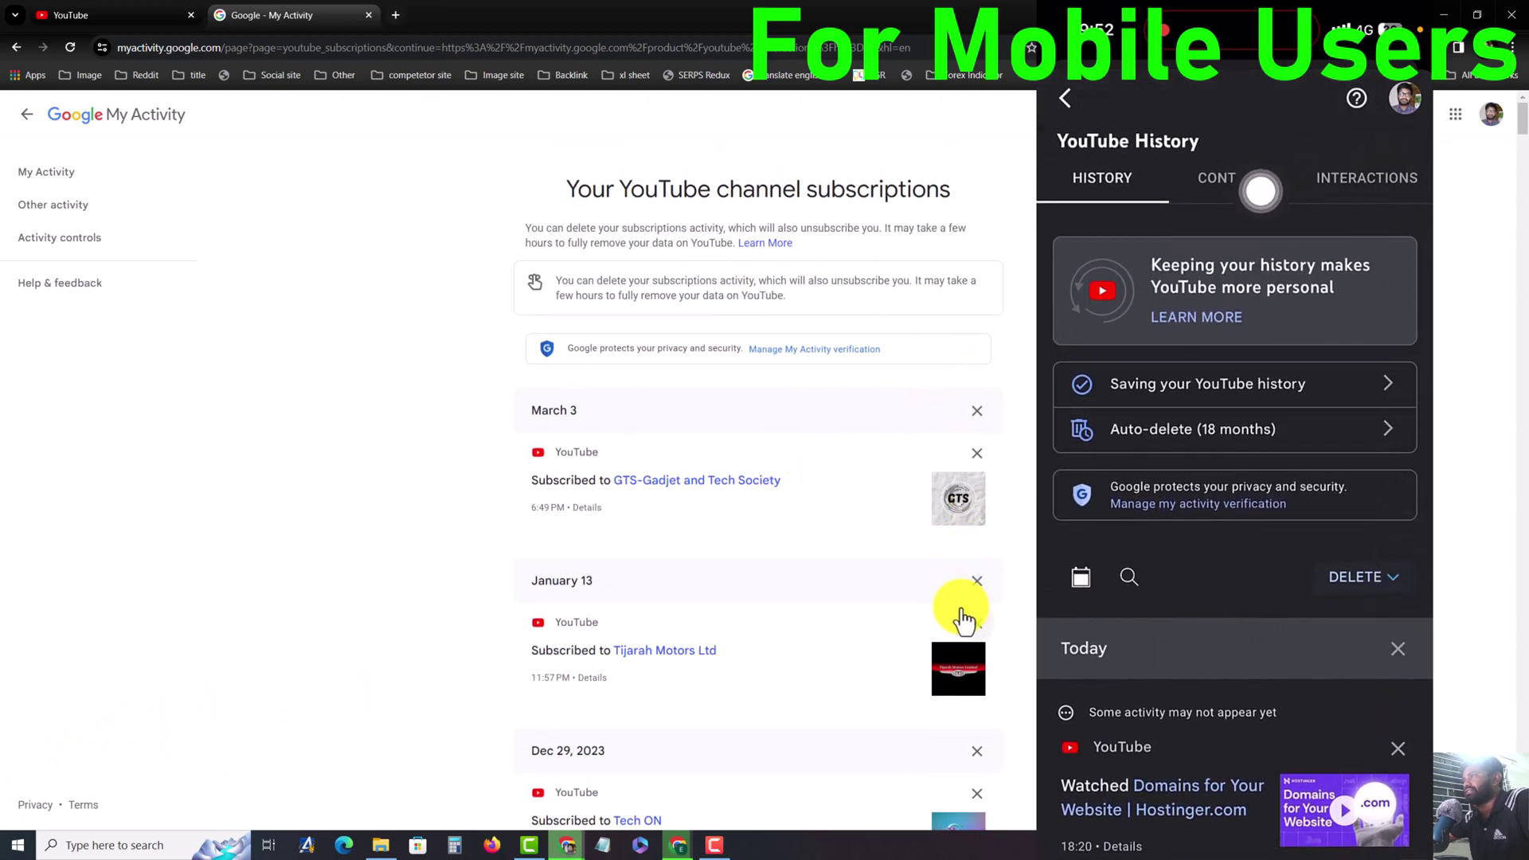
scroll(964, 619, down, 2)
scroll(842, 517, down, 4)
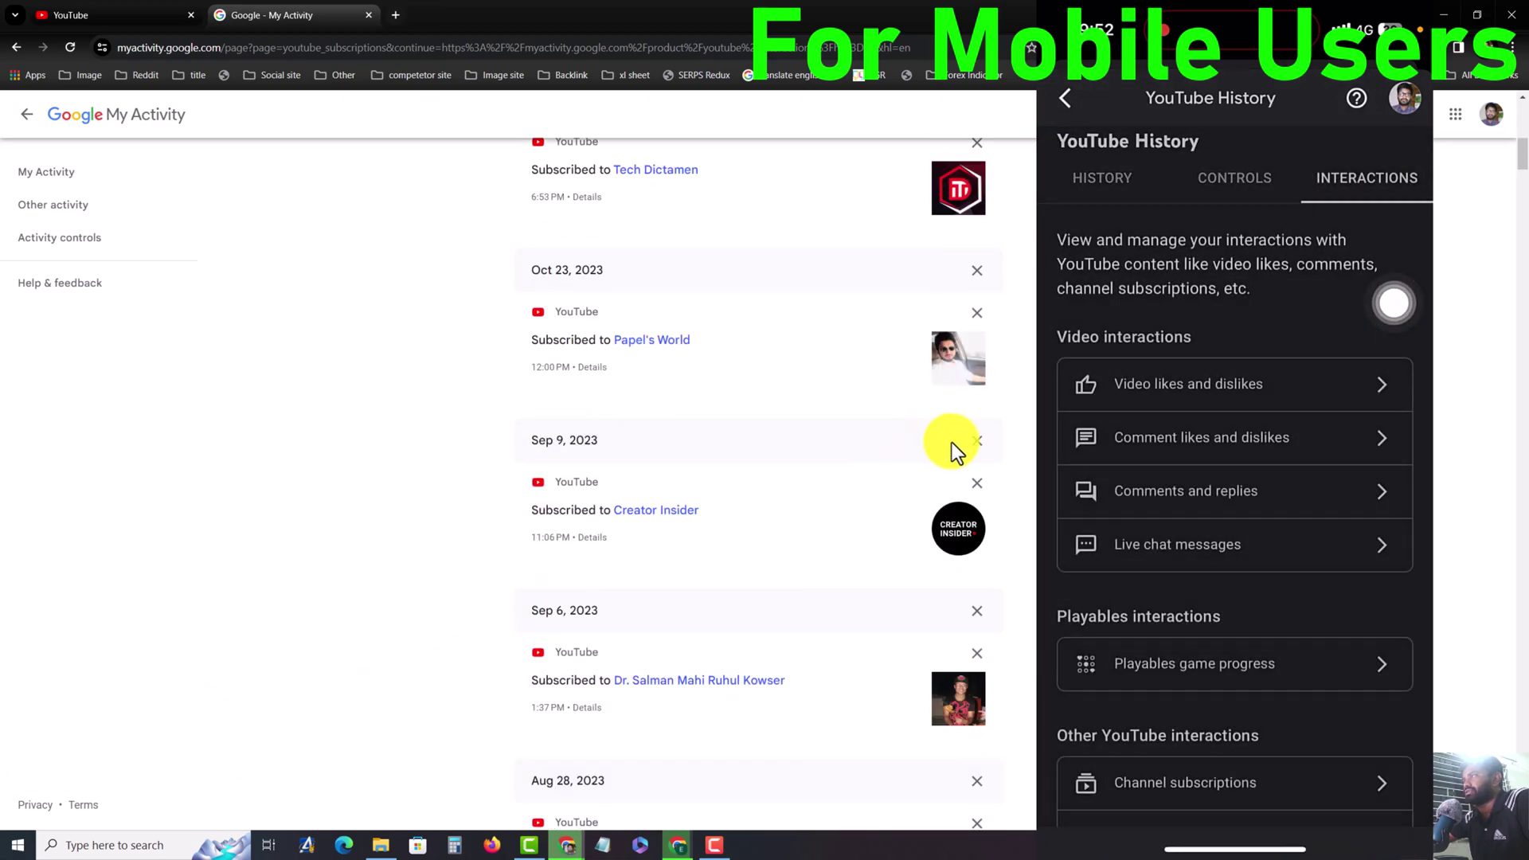
scroll(970, 509, down, 3)
scroll(977, 538, down, 4)
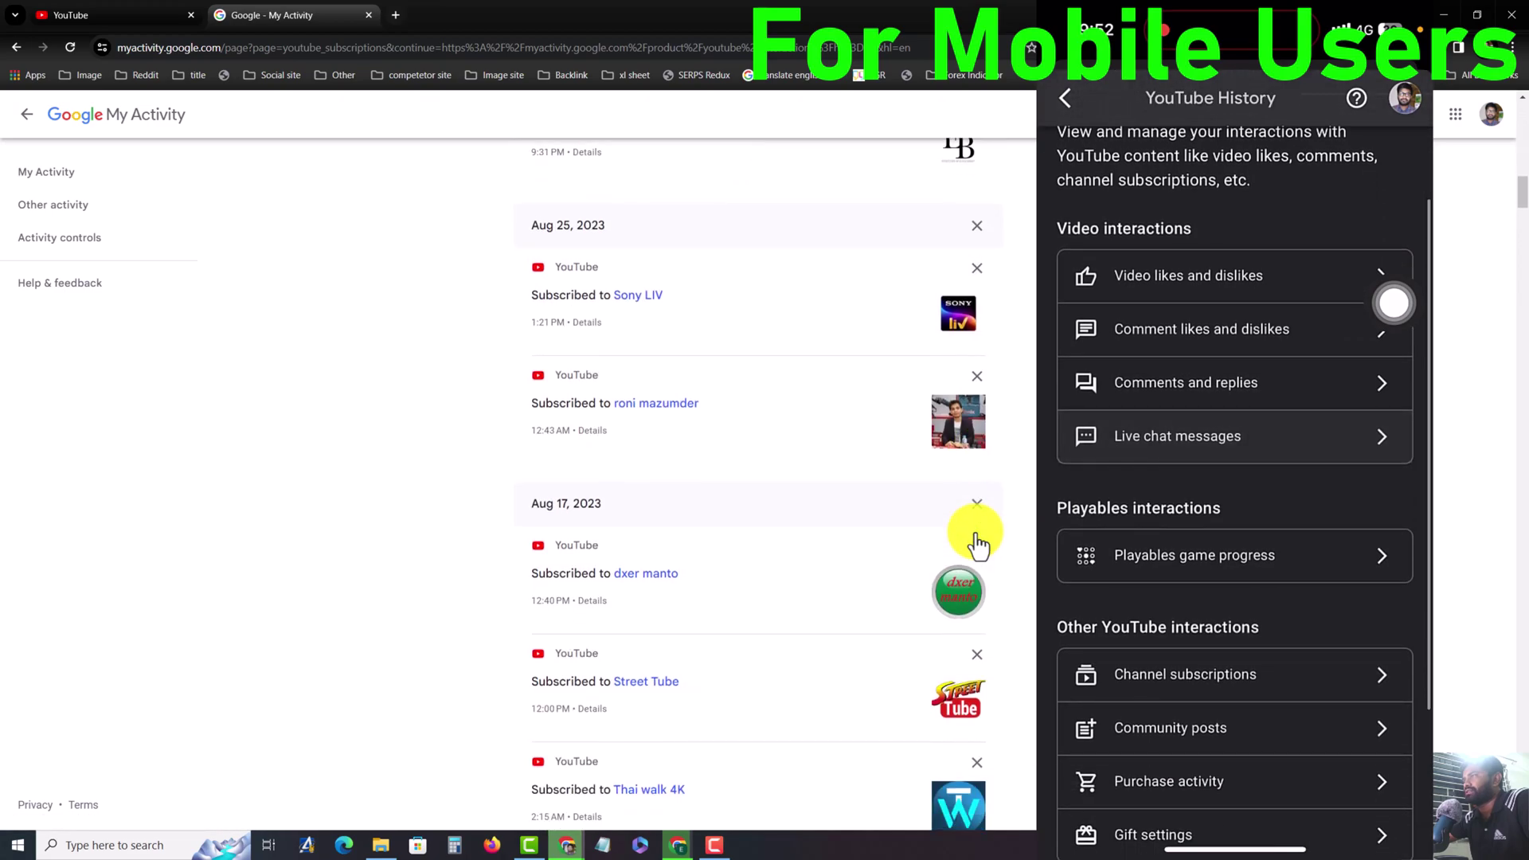
scroll(975, 538, up, 2)
scroll(973, 534, up, 8)
scroll(971, 503, up, 3)
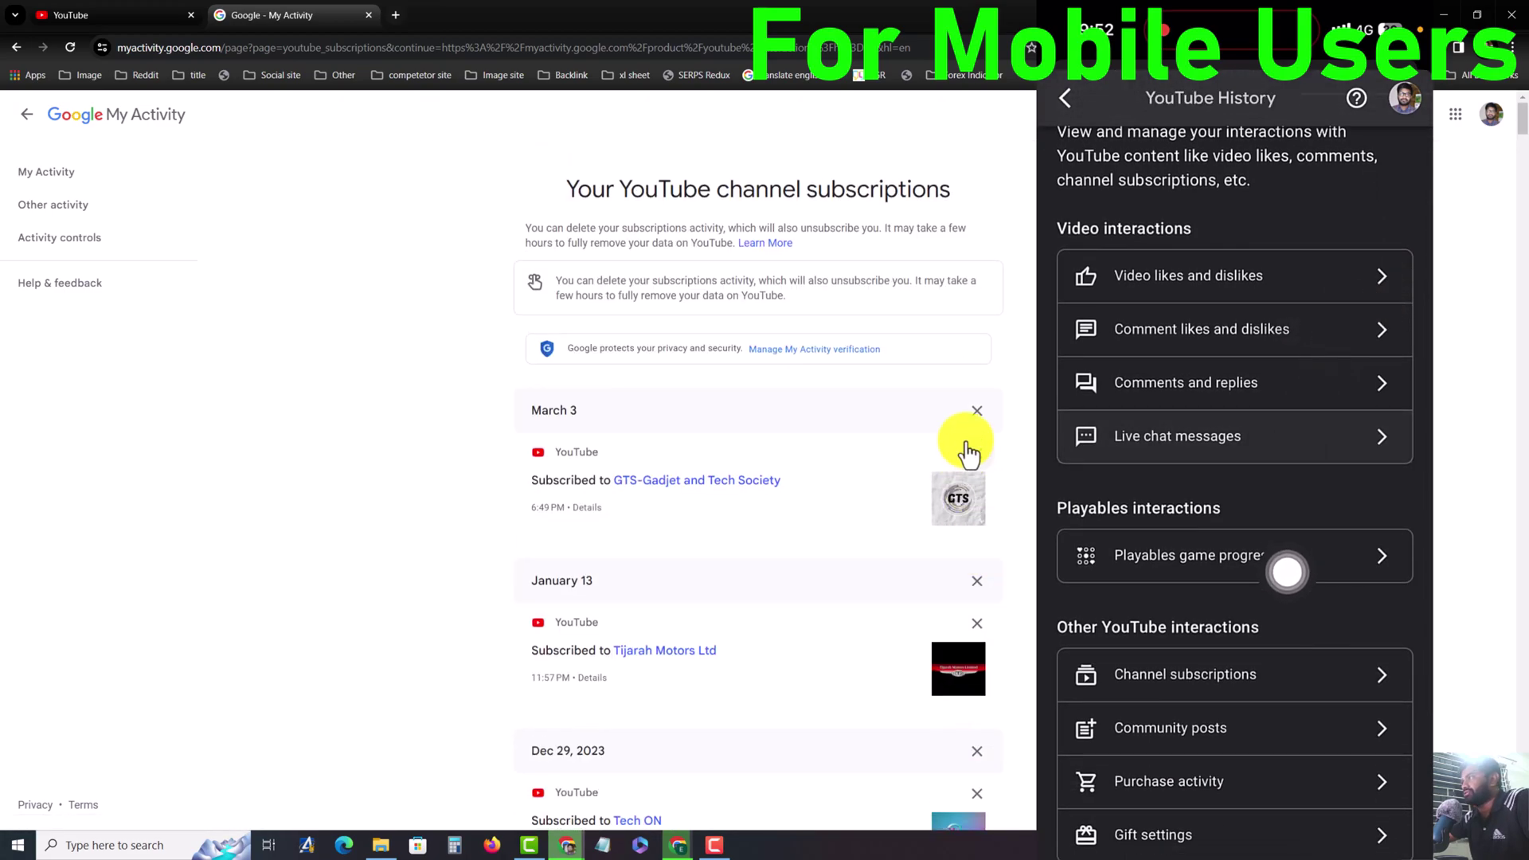